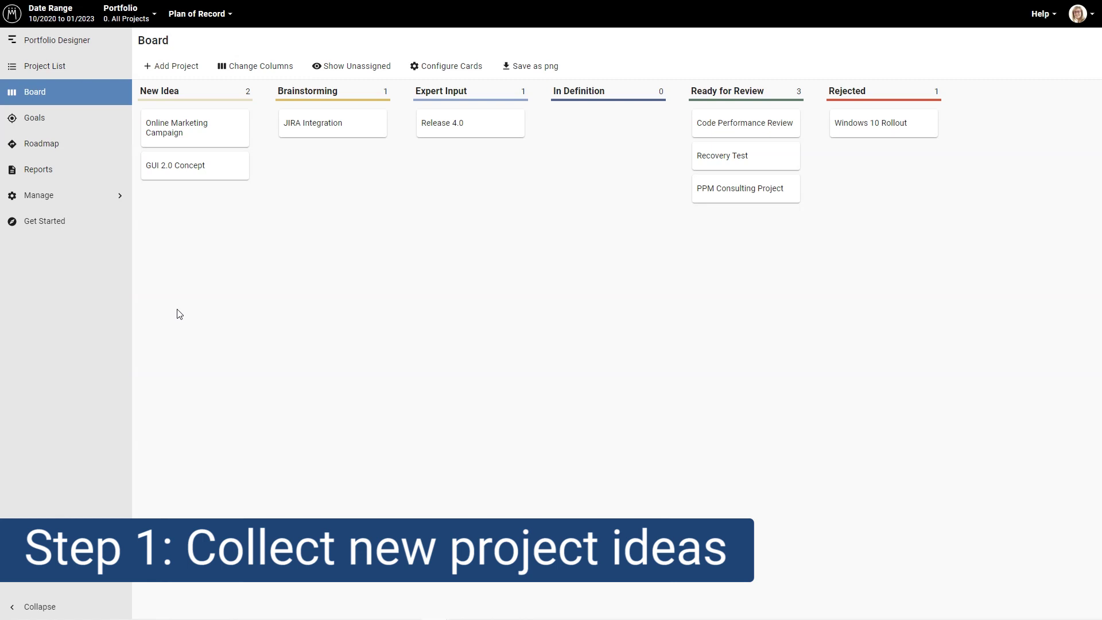
- Add a project named "New Project Idea" in the New Idea phase, with the option to add more project details
click(177, 67)
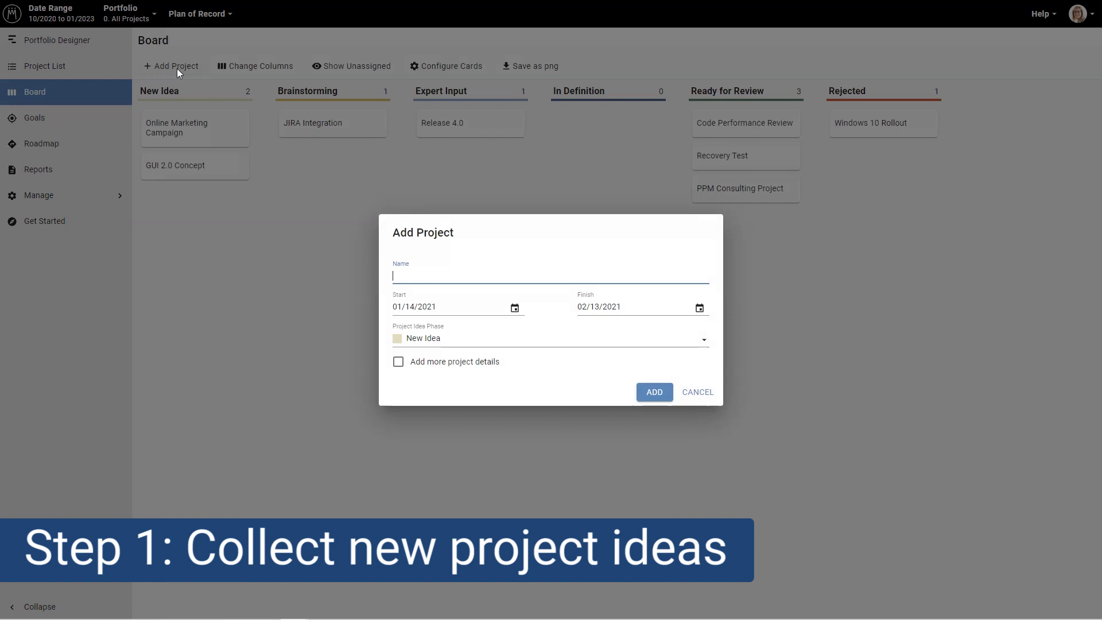
text(New Project Idea)
click(398, 363)
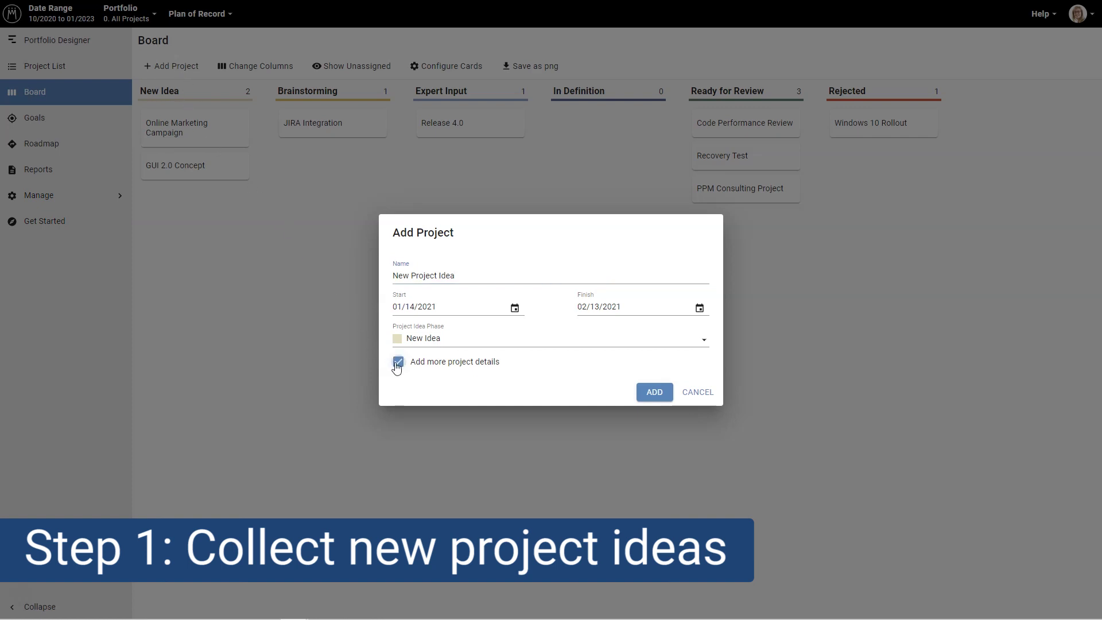
click(652, 393)
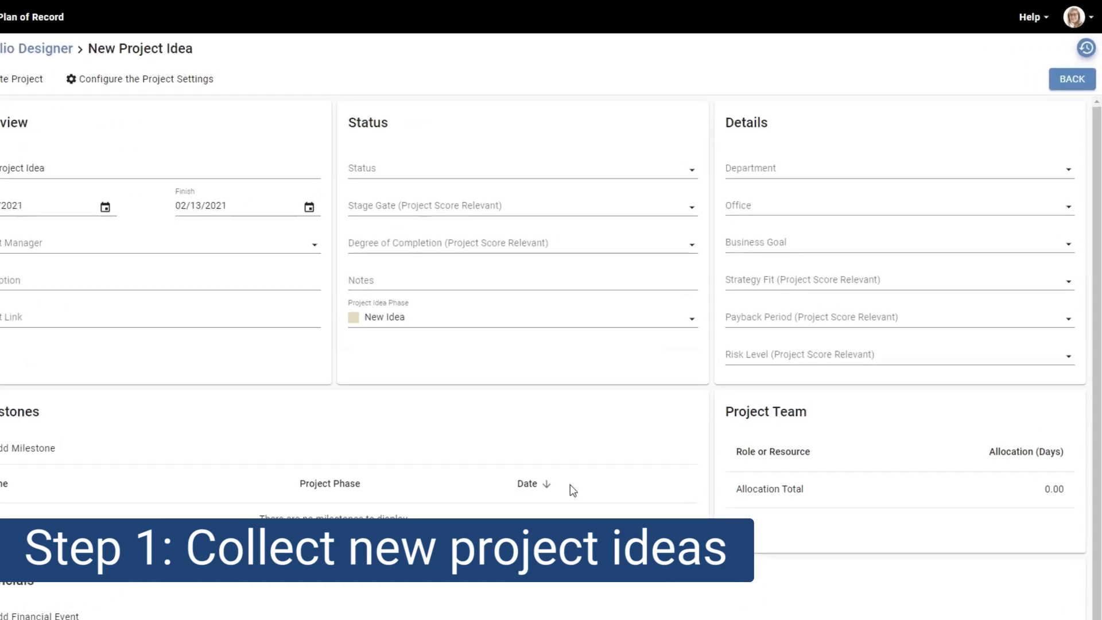
- Set the new project's Stage Gate to Idea and return to the board
click(652, 229)
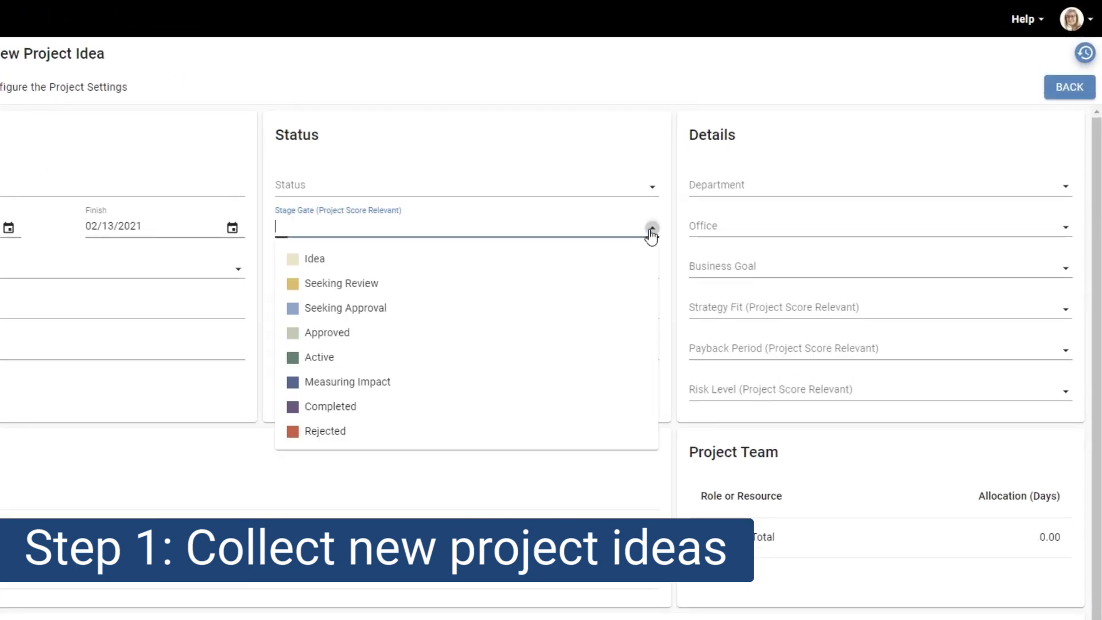
click(591, 260)
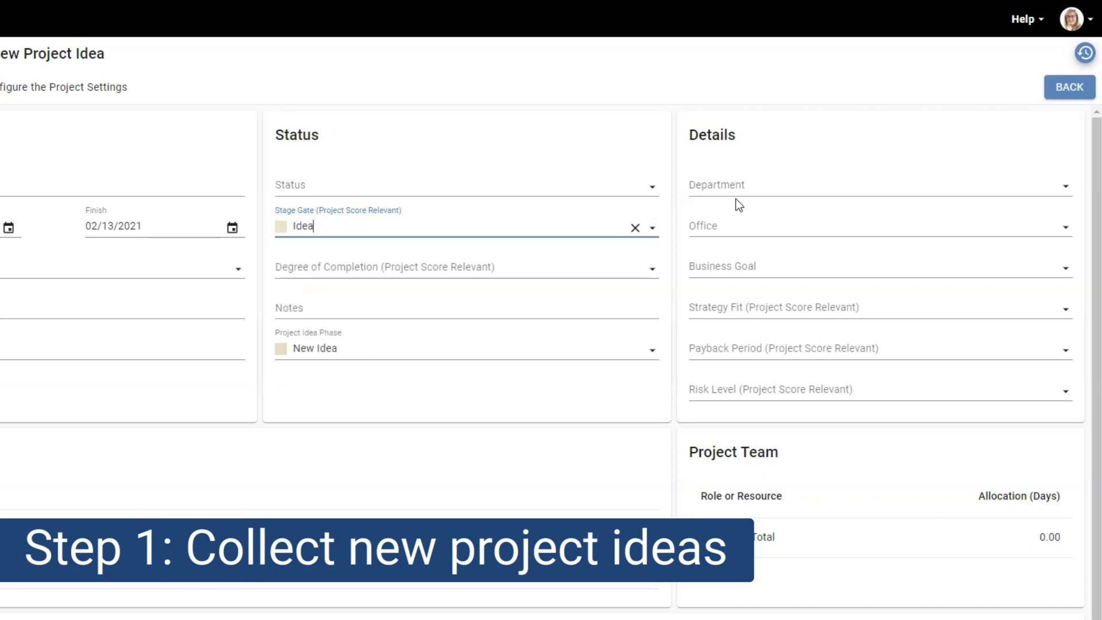
click(1069, 89)
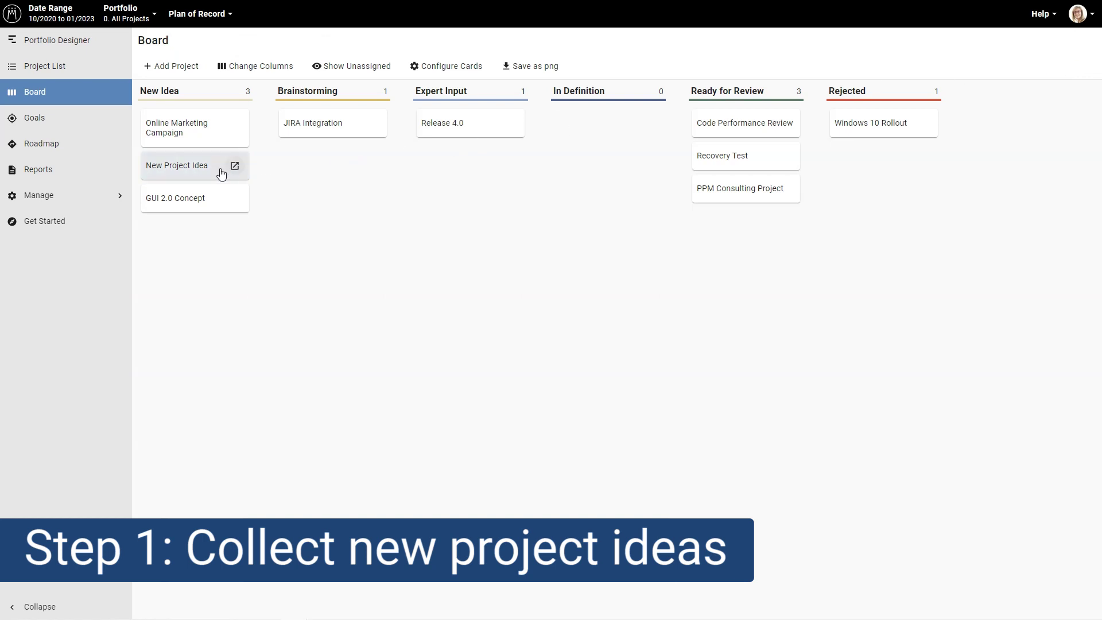
- Move the New Project Idea card through Brainstorming and Expert Input to the In Definition column
drag(214, 174, 216, 209)
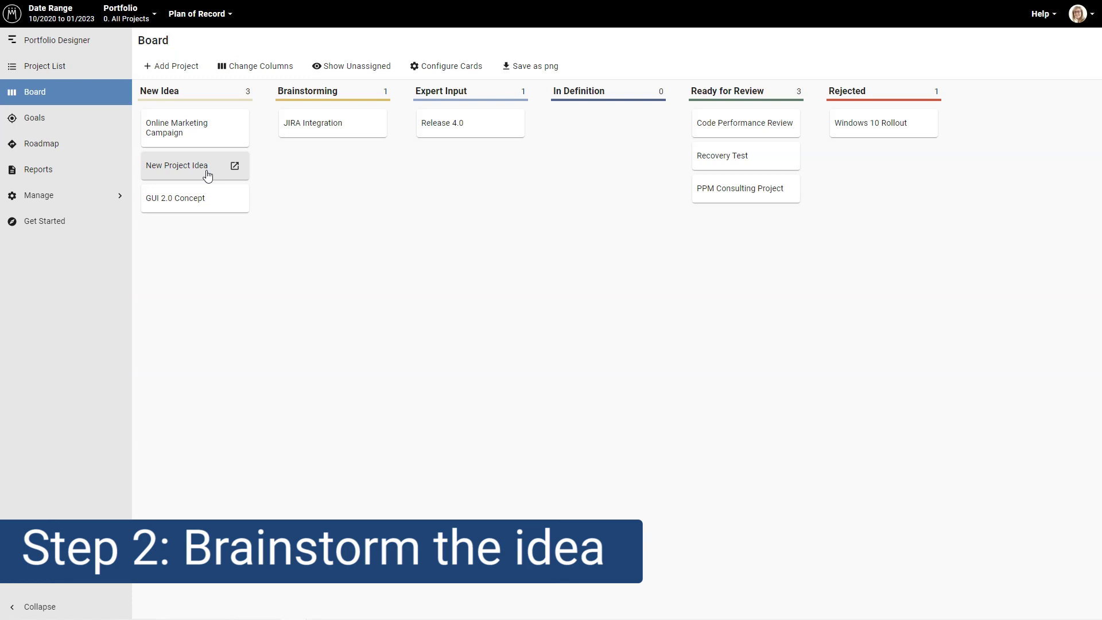
drag(208, 176, 333, 189)
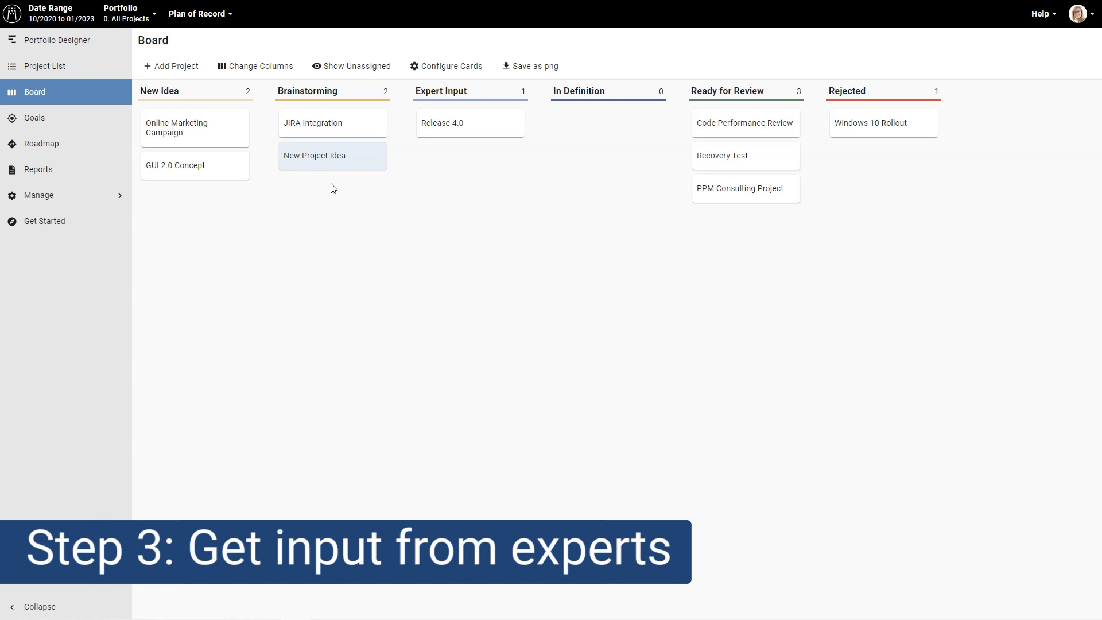
drag(343, 170, 474, 193)
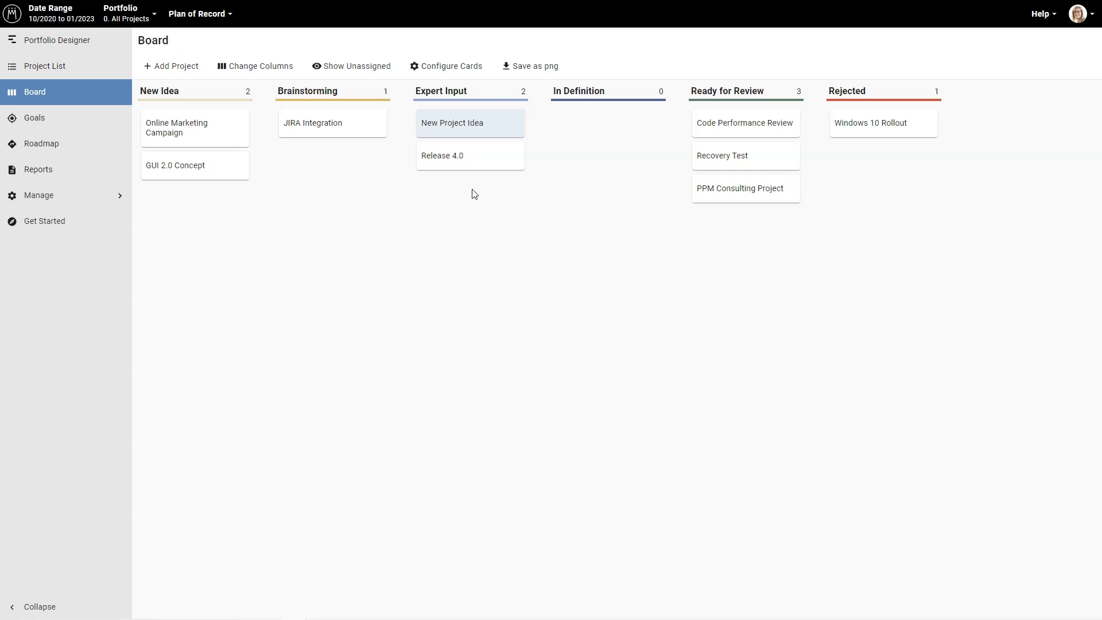
drag(489, 138, 611, 161)
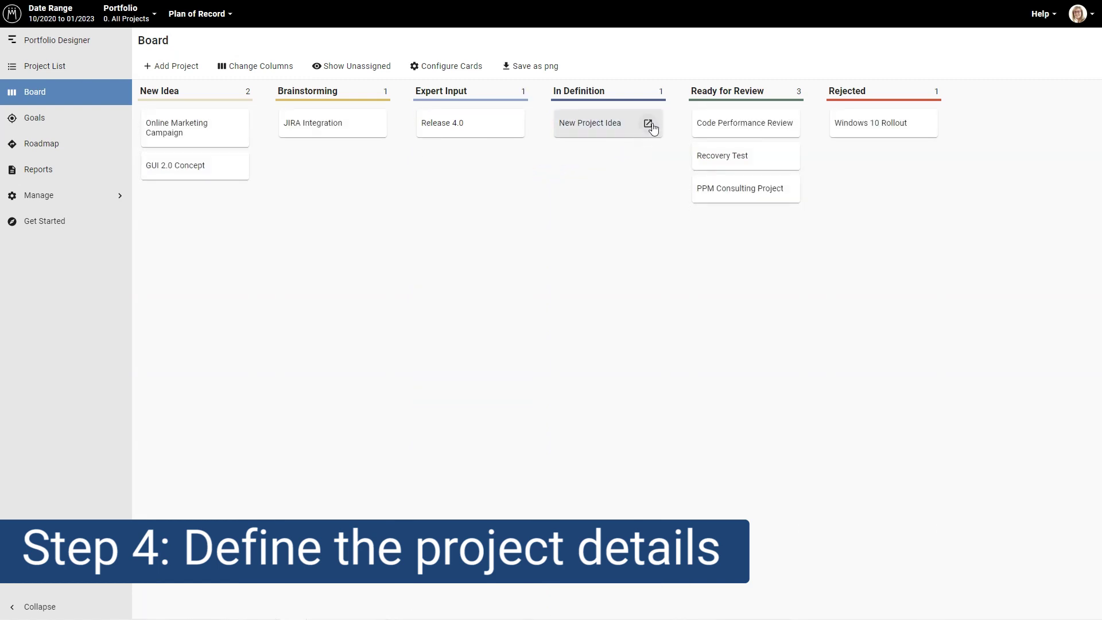
- In New Project Idea's details, set Strategy Fit to High, Payback Period to 0 - 1 years and Risk Level to Low
click(648, 124)
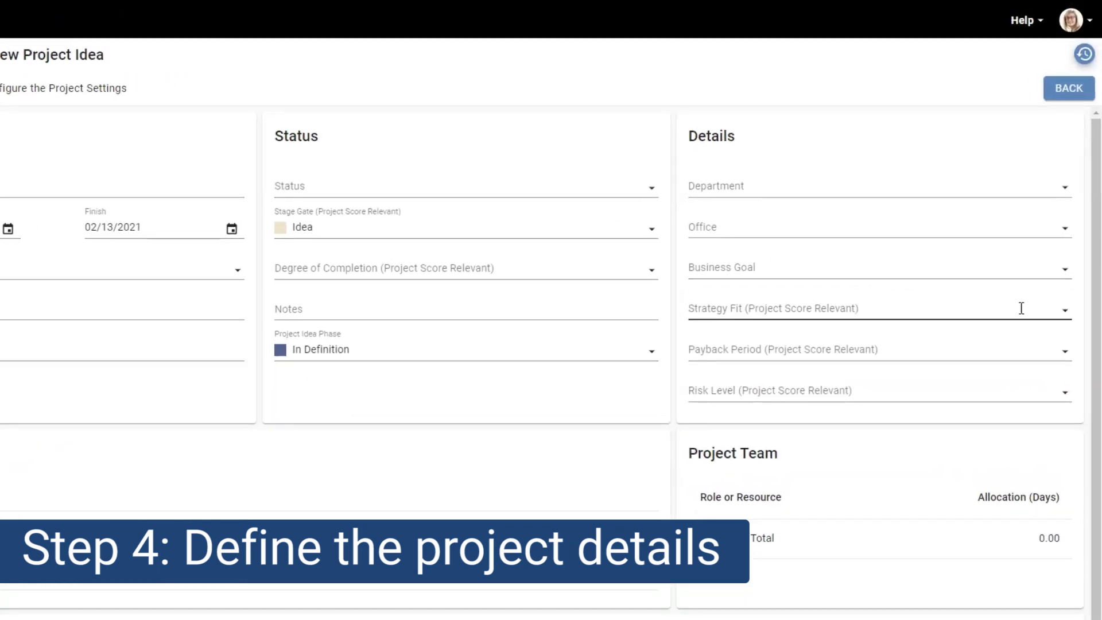
click(1066, 313)
click(995, 392)
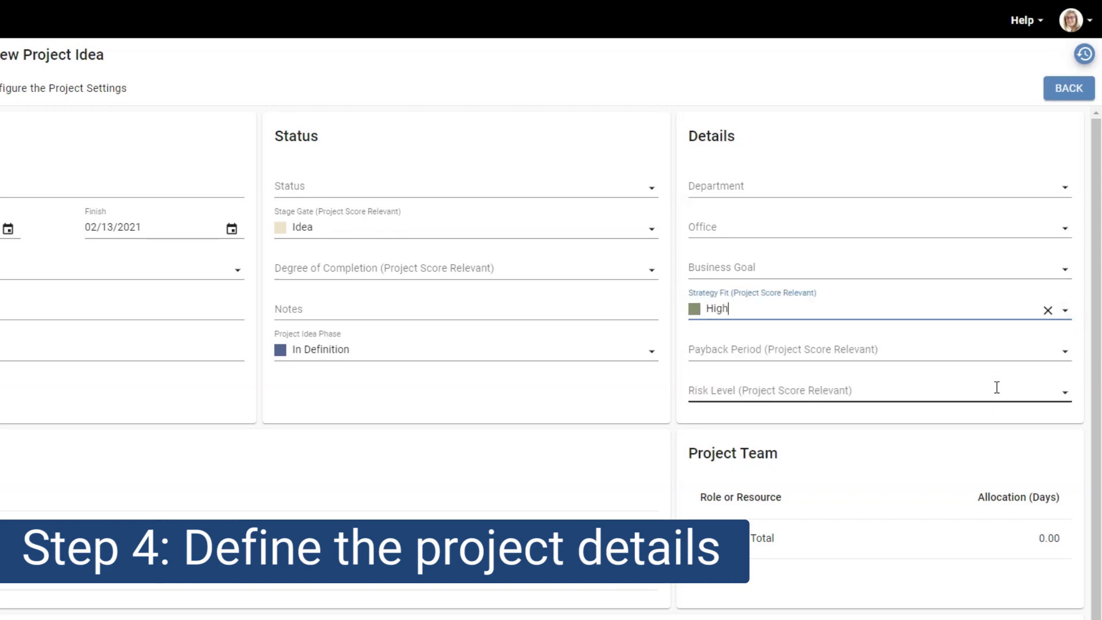
click(1064, 355)
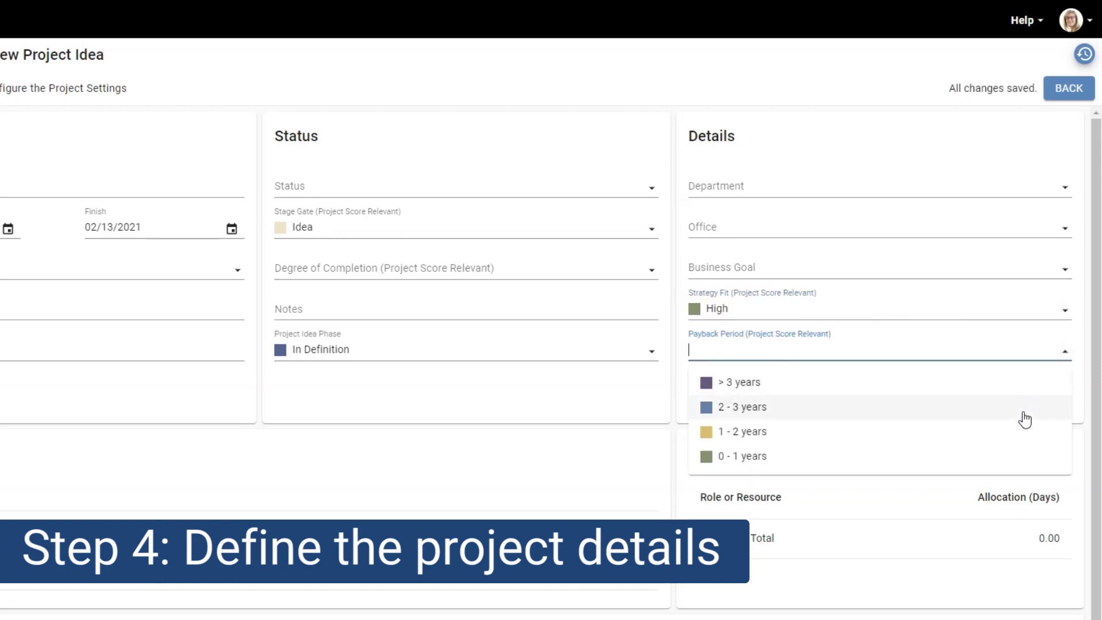
click(1016, 457)
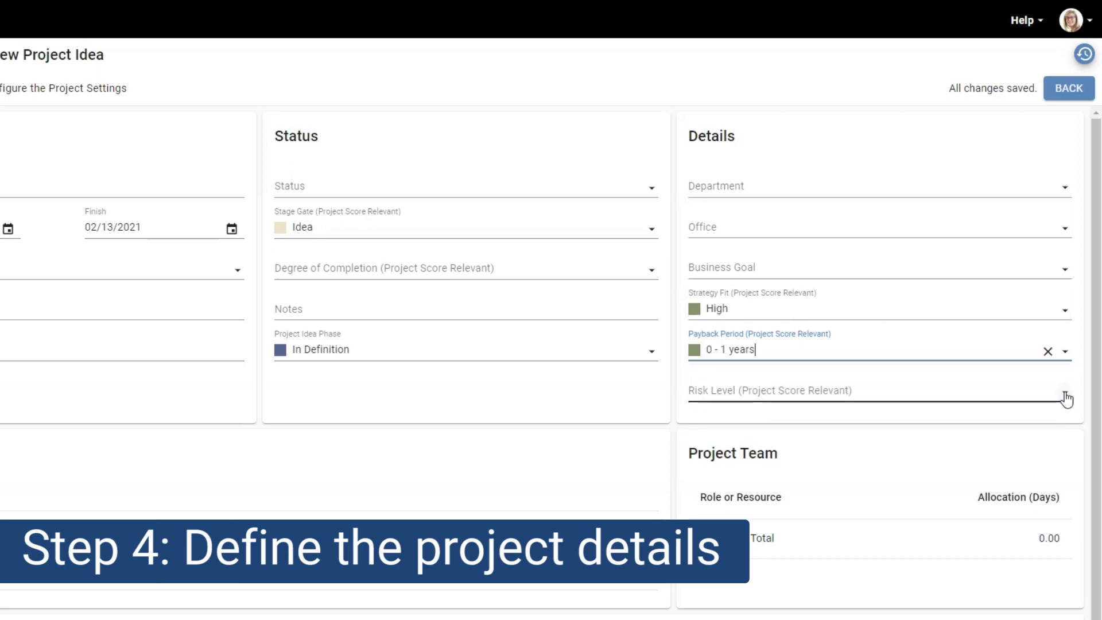
click(1065, 394)
click(1005, 479)
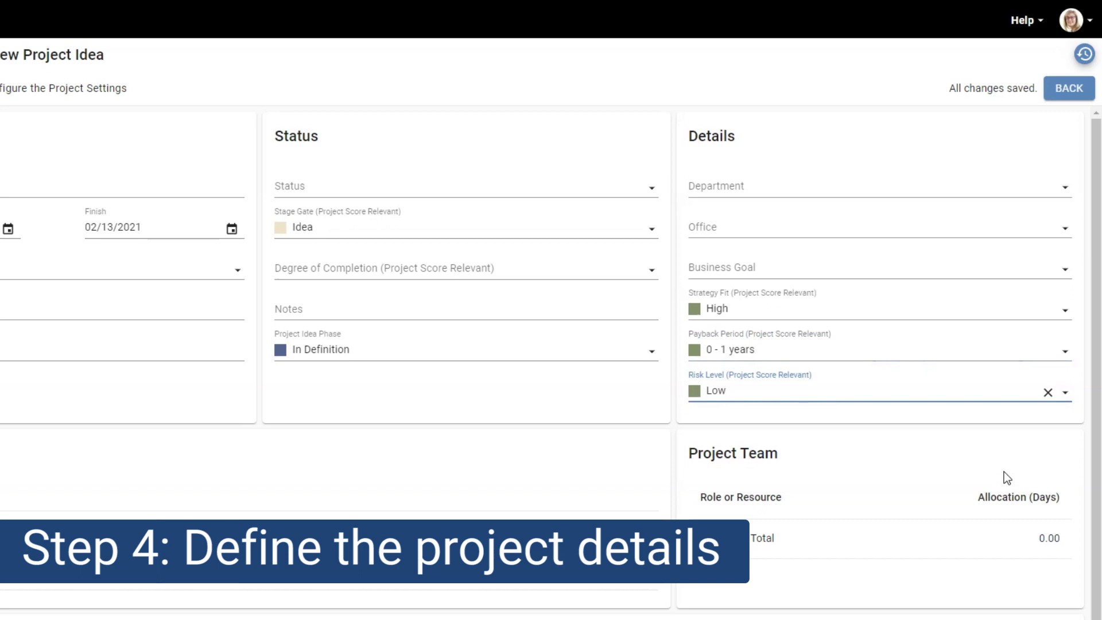
click(1070, 92)
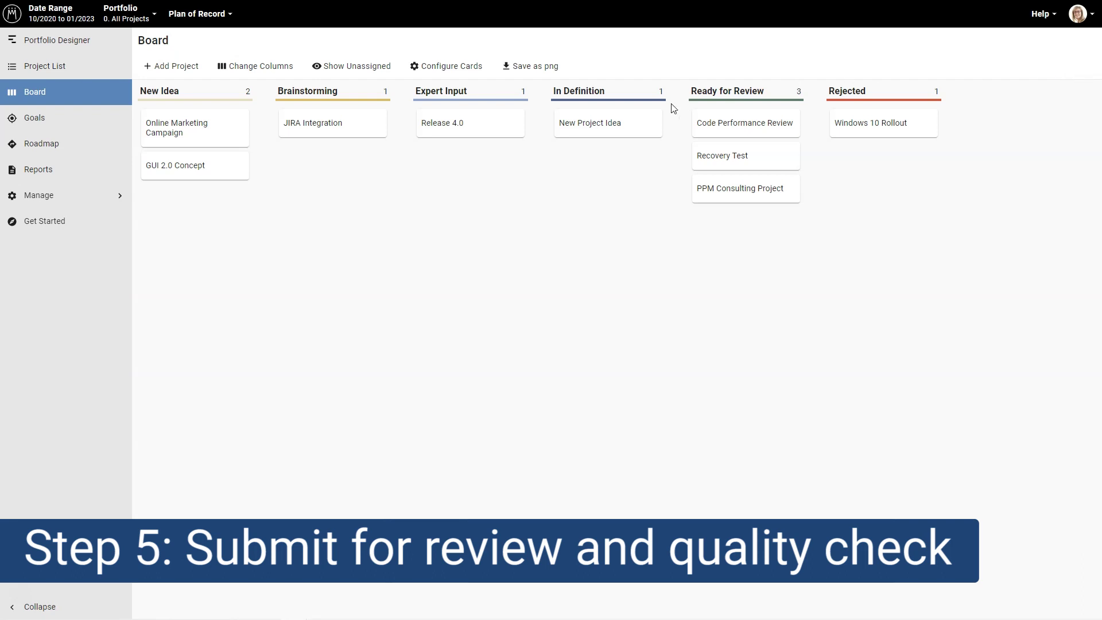
- Move New Project Idea to Ready for Review and set its Stage Gate to Seeking Review
drag(624, 123, 743, 199)
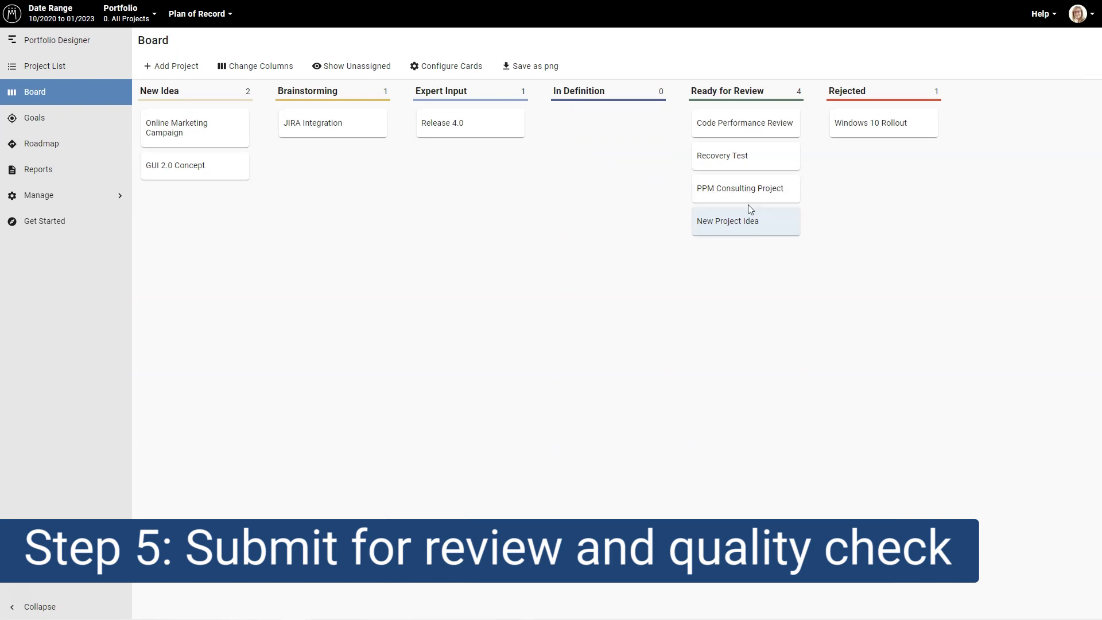
click(785, 221)
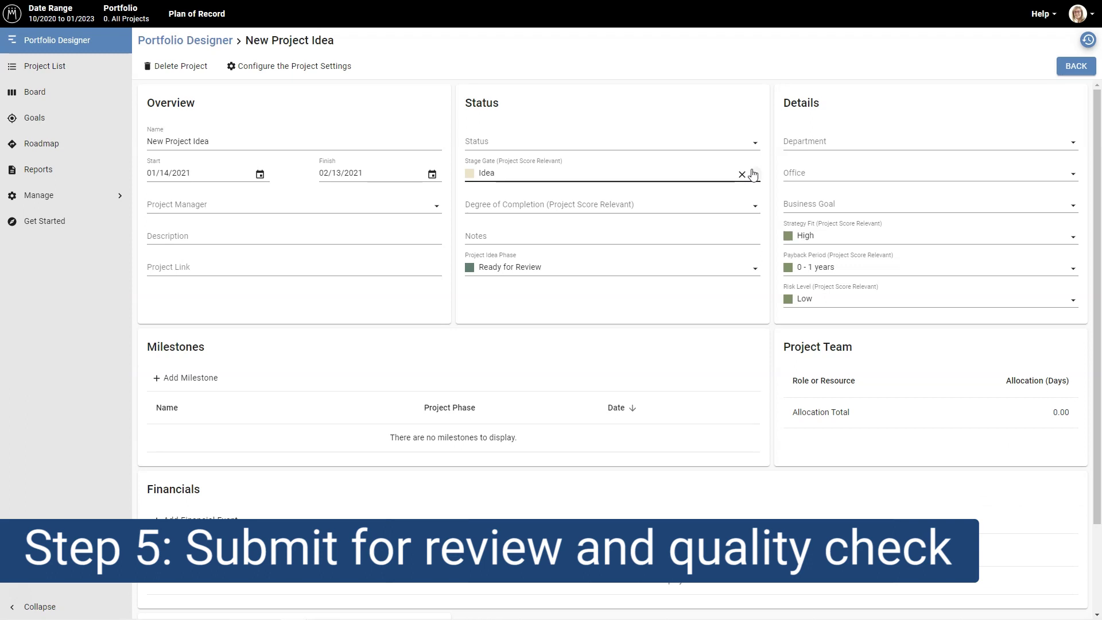
click(753, 174)
click(727, 217)
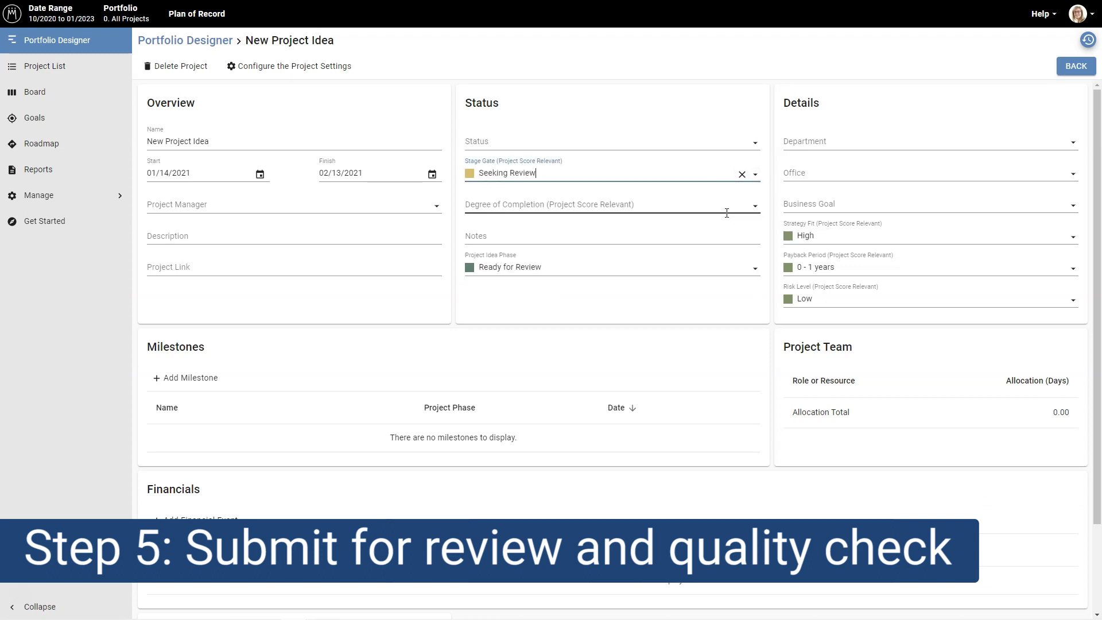
click(1074, 67)
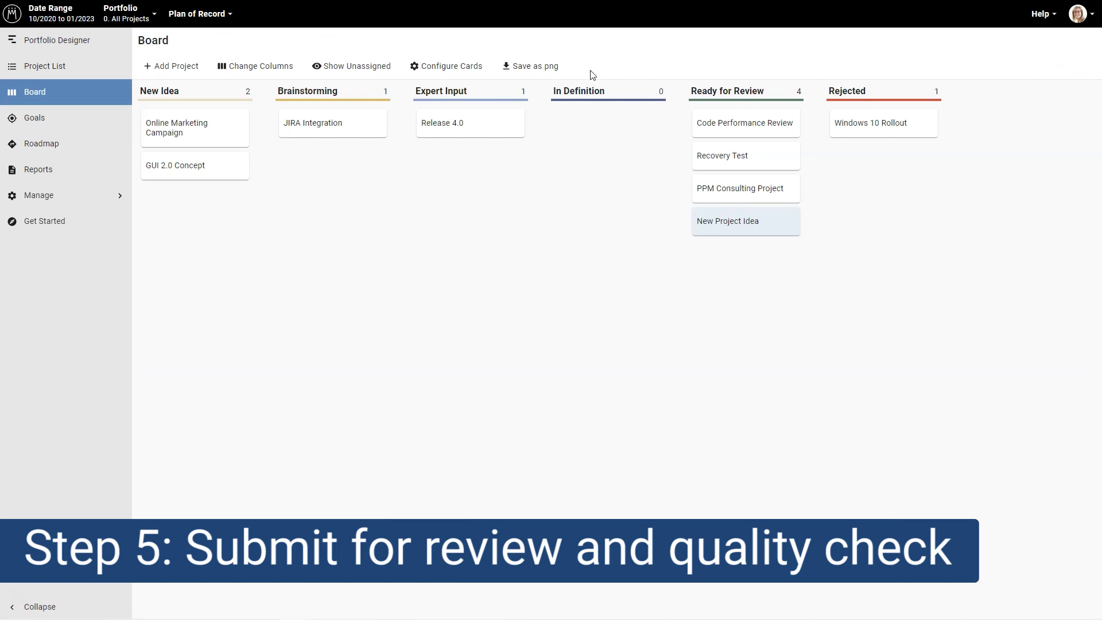
- Switch the board columns to Stage Gate and move New Project Idea to Seeking Approval
click(263, 64)
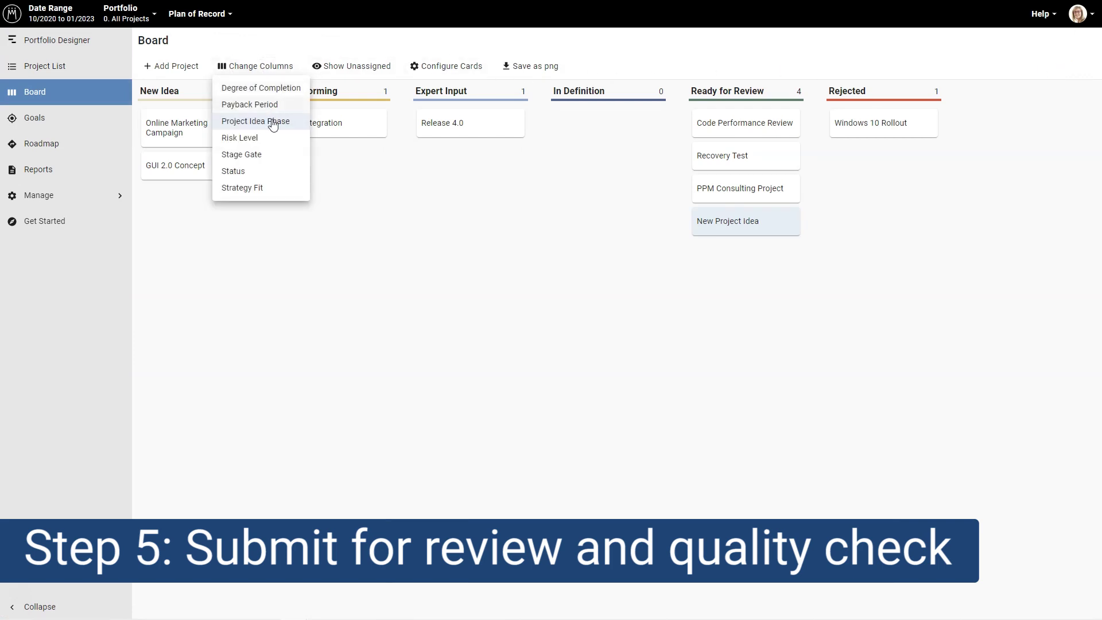
click(273, 155)
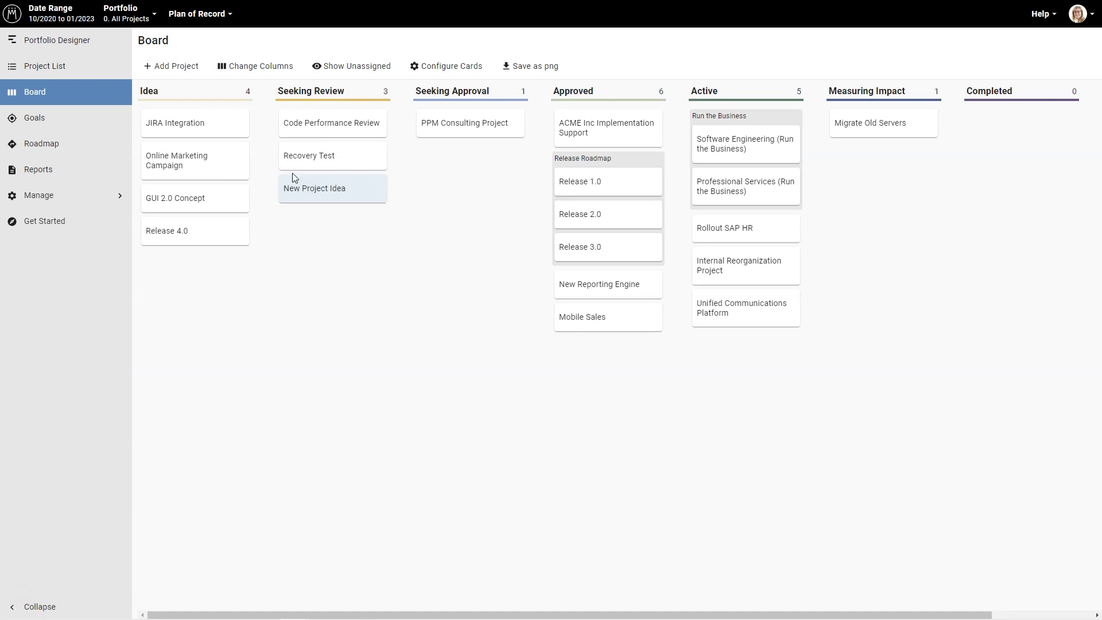
drag(314, 191, 347, 210)
drag(469, 228, 468, 228)
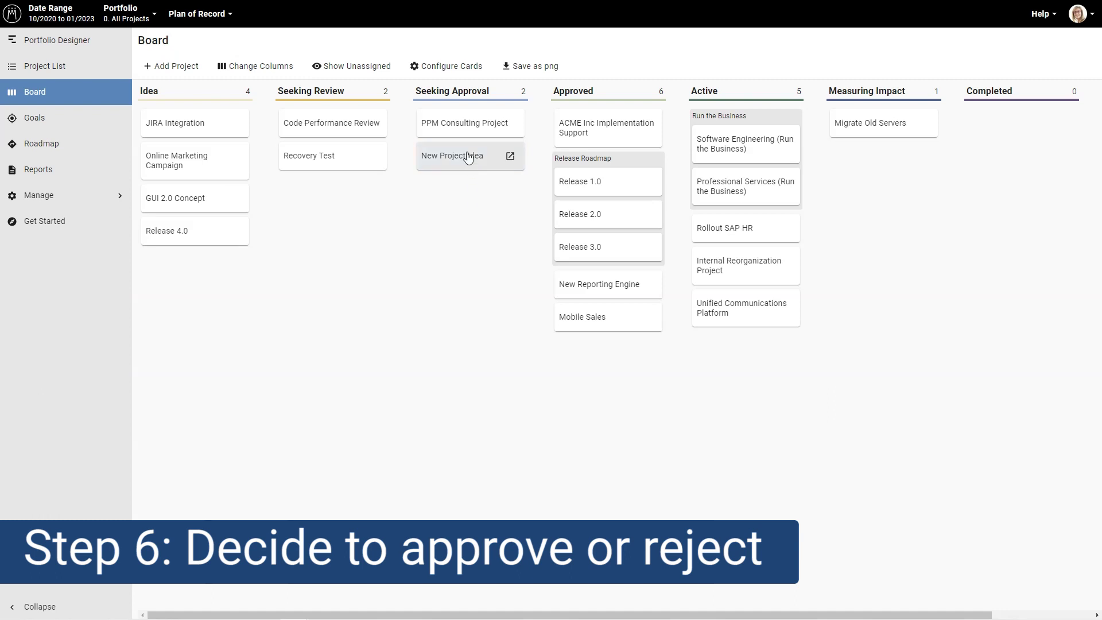
- Configure the board cards to display Project Score as the additional project detail
click(458, 67)
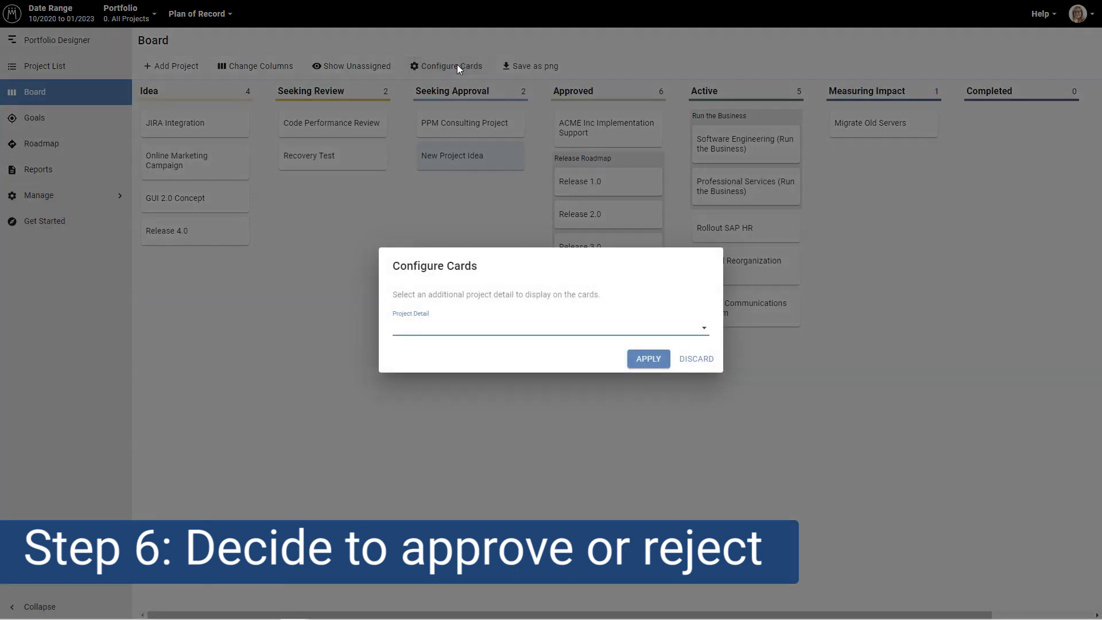
click(705, 329)
scroll(586, 364, down, 3)
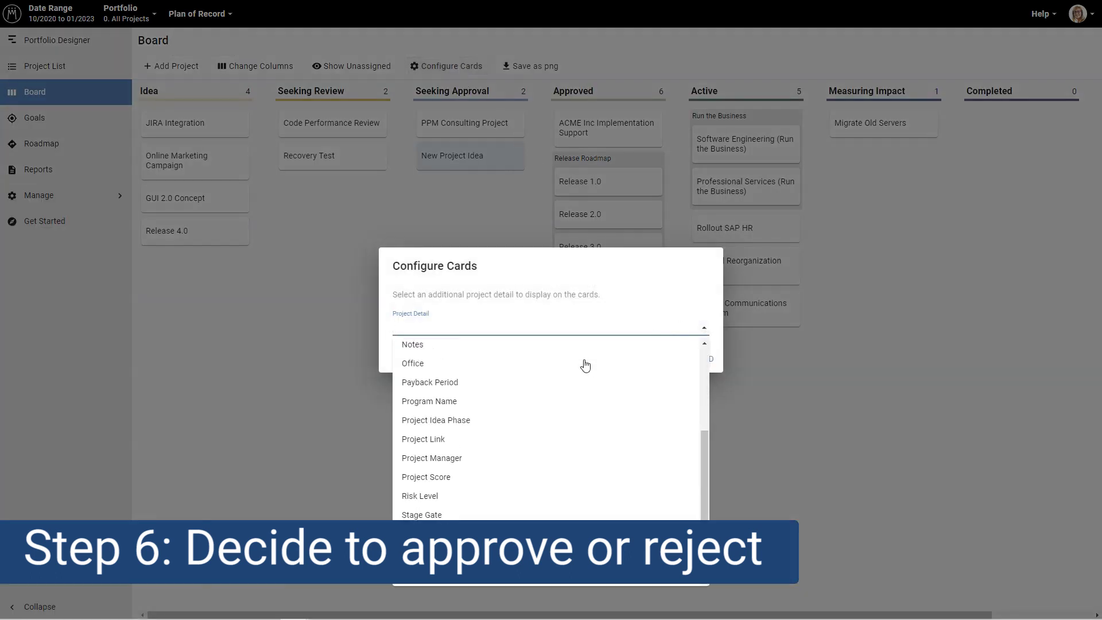
click(458, 476)
click(647, 359)
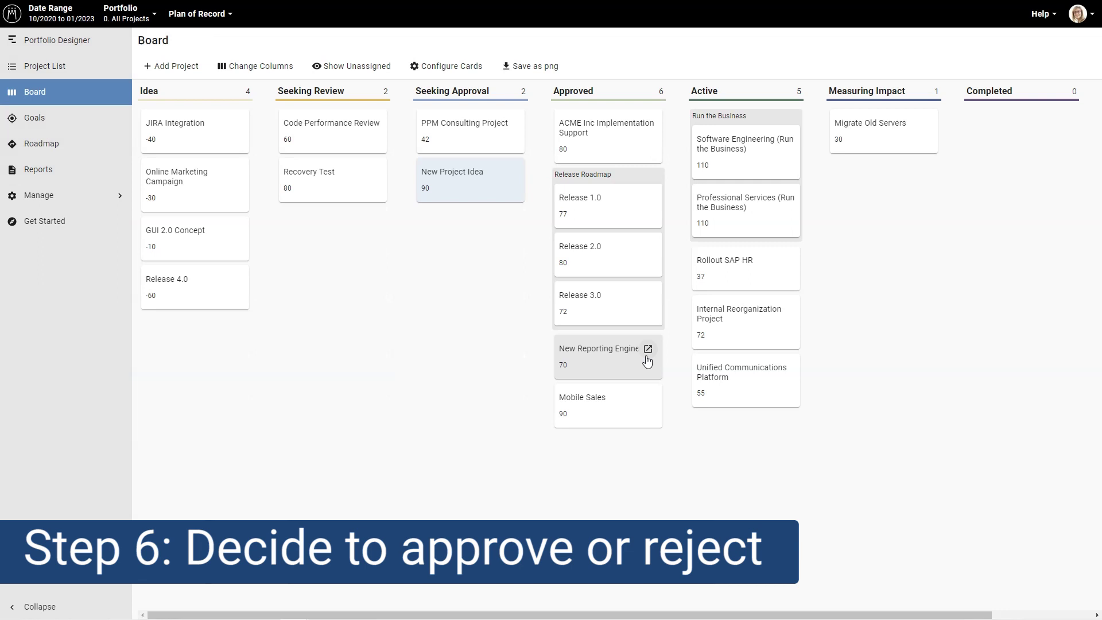
- Move PPM Consulting Project to Rejected and New Project Idea to Approved
drag(482, 135, 1079, 148)
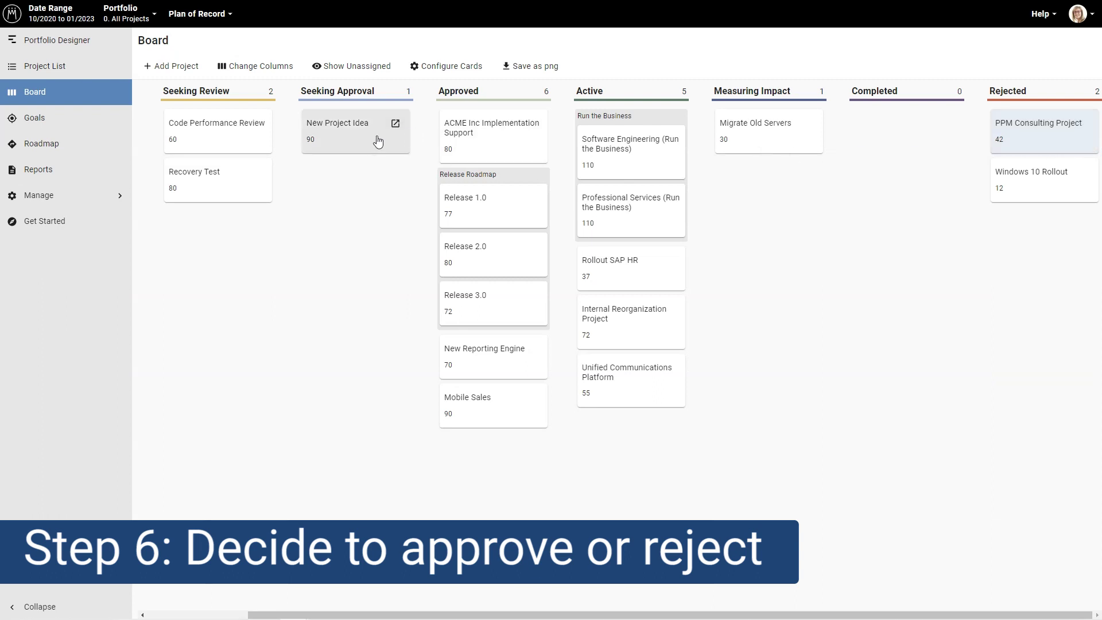
drag(371, 144, 507, 461)
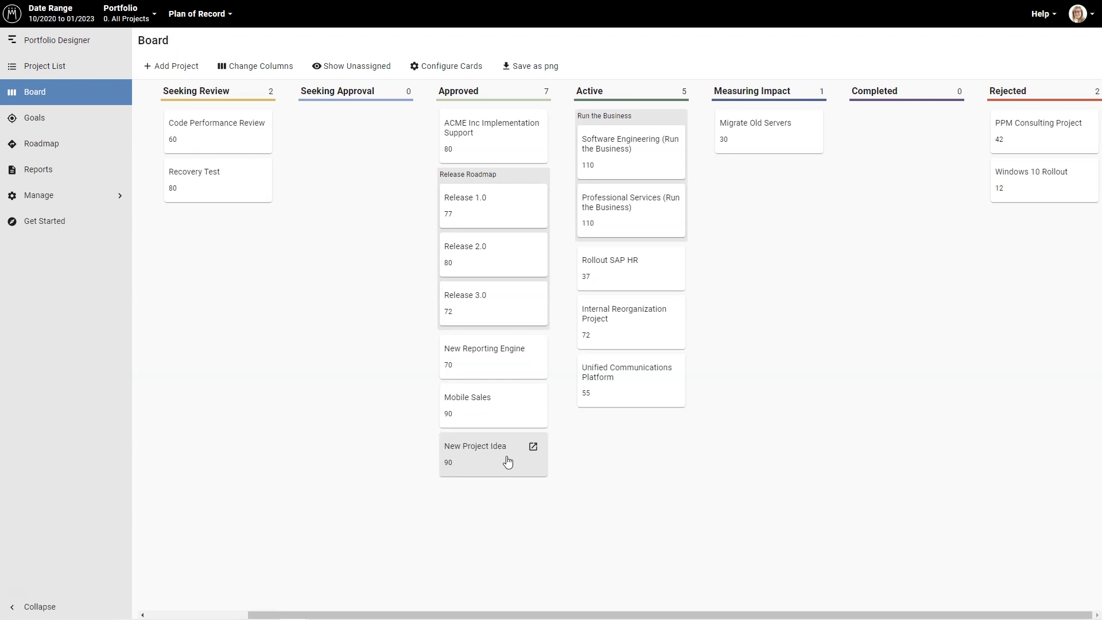
click(507, 461)
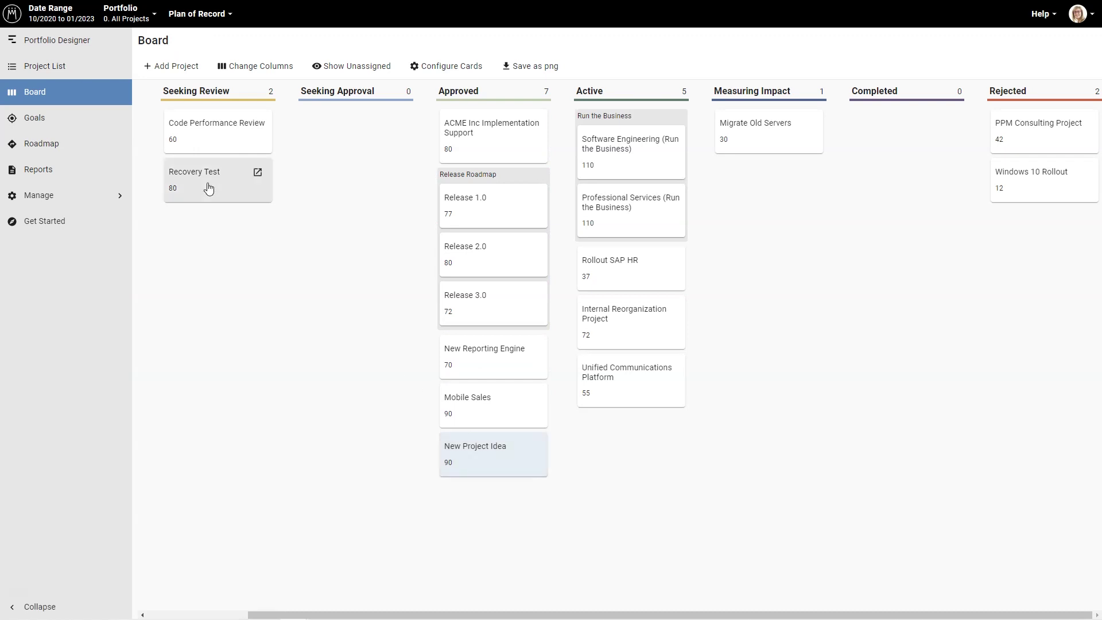
- In the Portfolio Designer, allocate the resource matching "Will", whose primary role is Project Manager, to New Project Idea
click(66, 48)
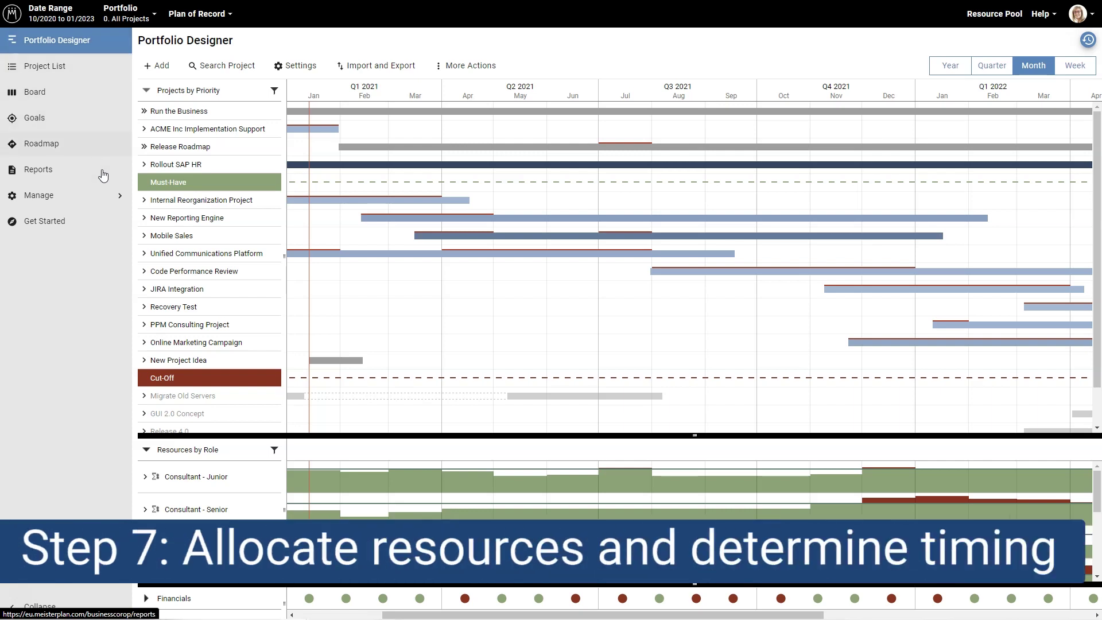
click(144, 360)
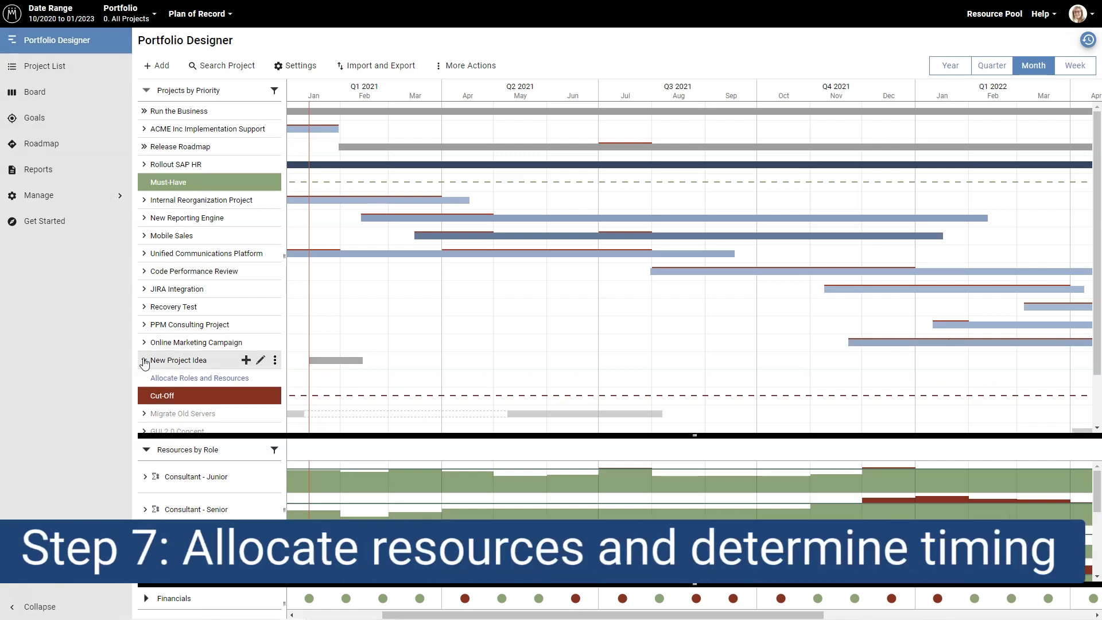
click(186, 379)
text(Will)
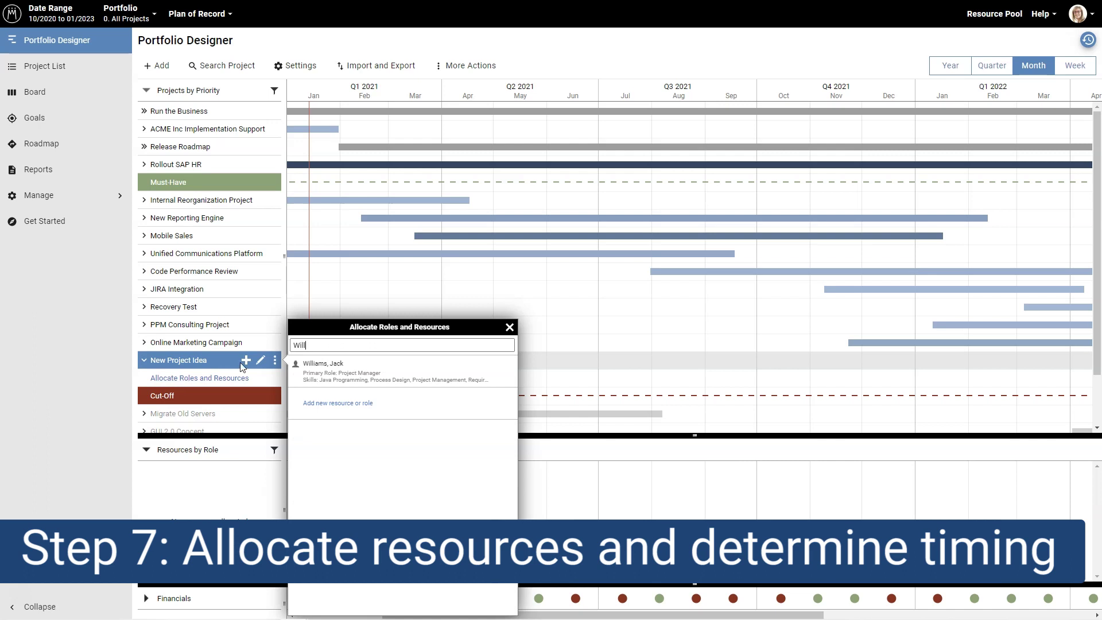
click(504, 372)
click(509, 327)
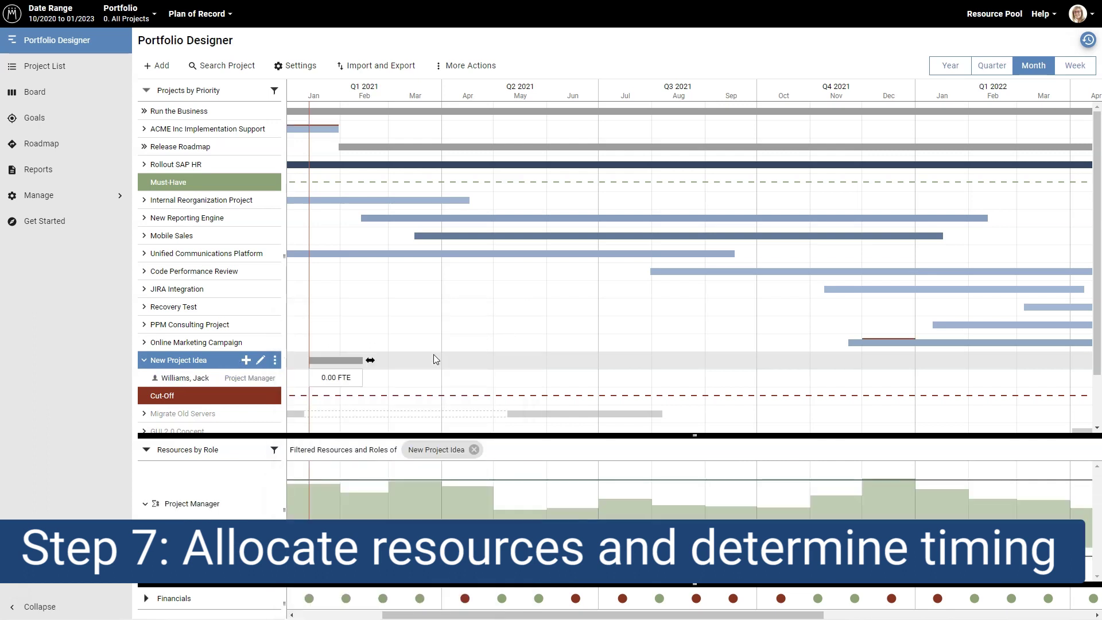
- Set the project manager's allocation on New Project Idea to 0.4 FTE and shift the project to start around the beginning of February 2021
click(335, 377)
text(0.4)
key(Return)
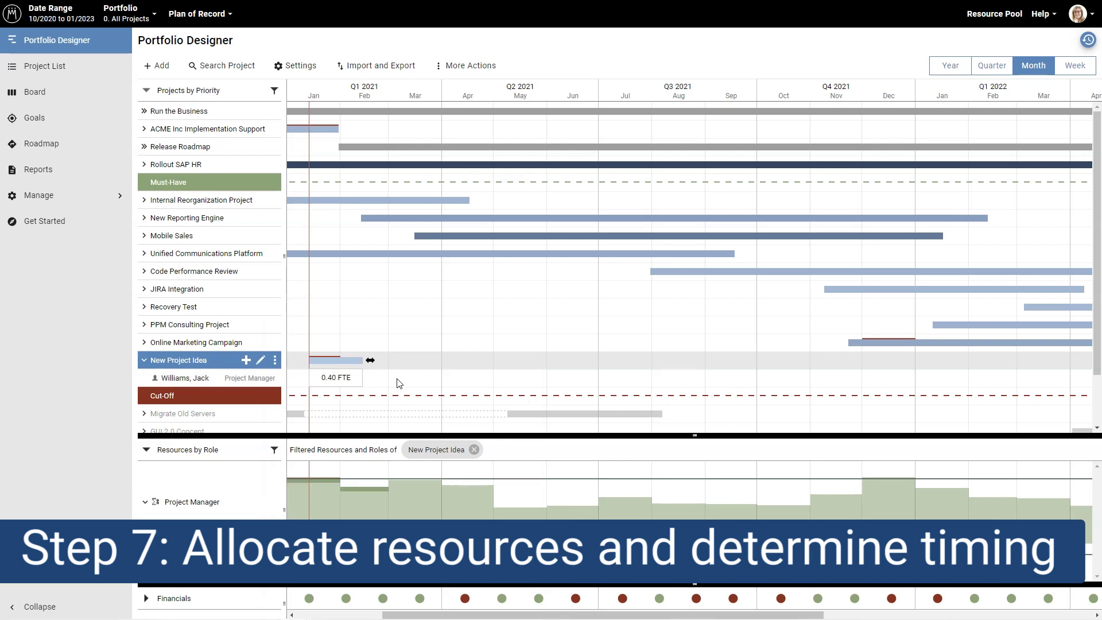
drag(331, 363, 360, 358)
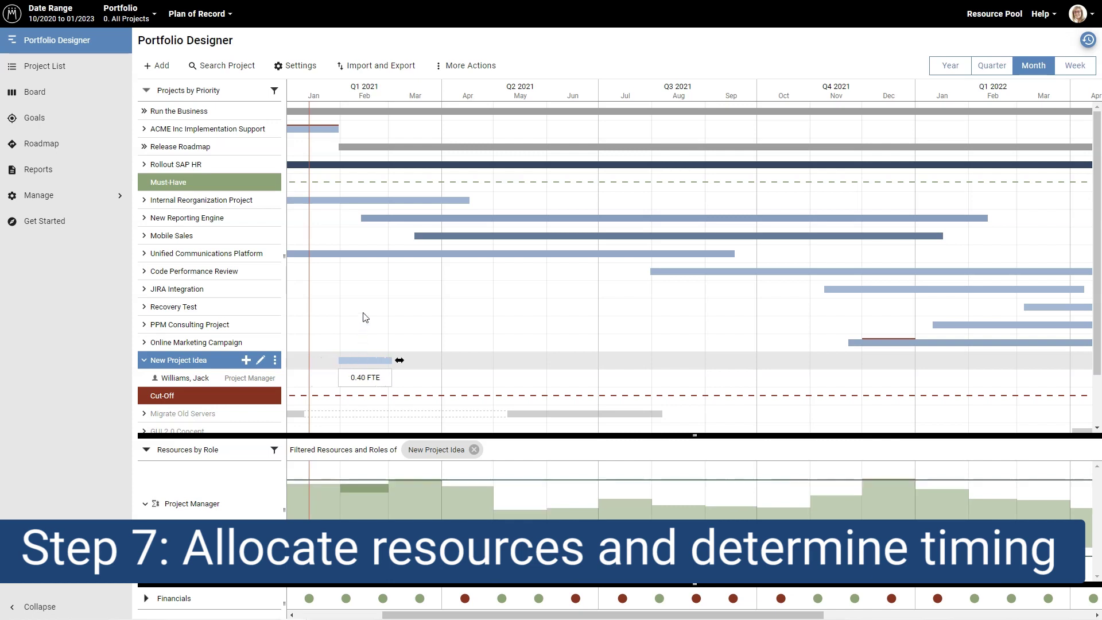